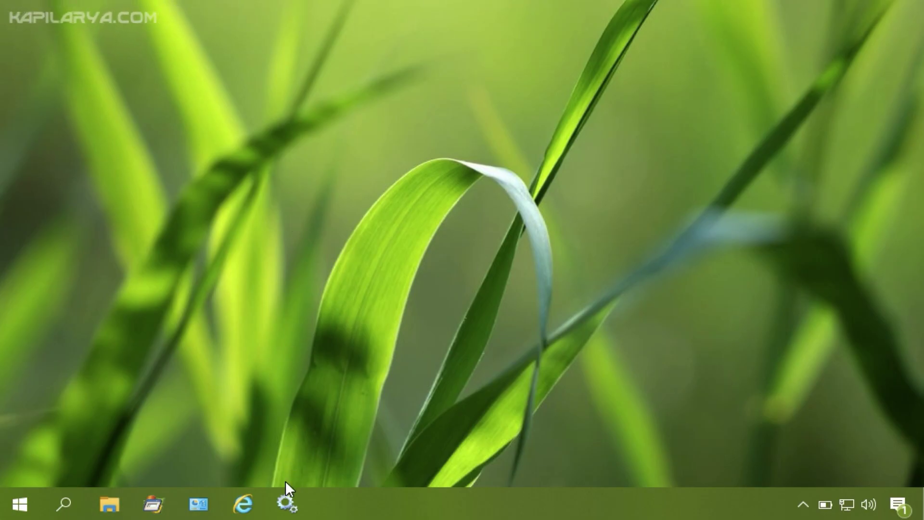
Bring the Services window back into view and select Network Location Awareness.
{"action": "left_click", "coordinate": [284, 503]}
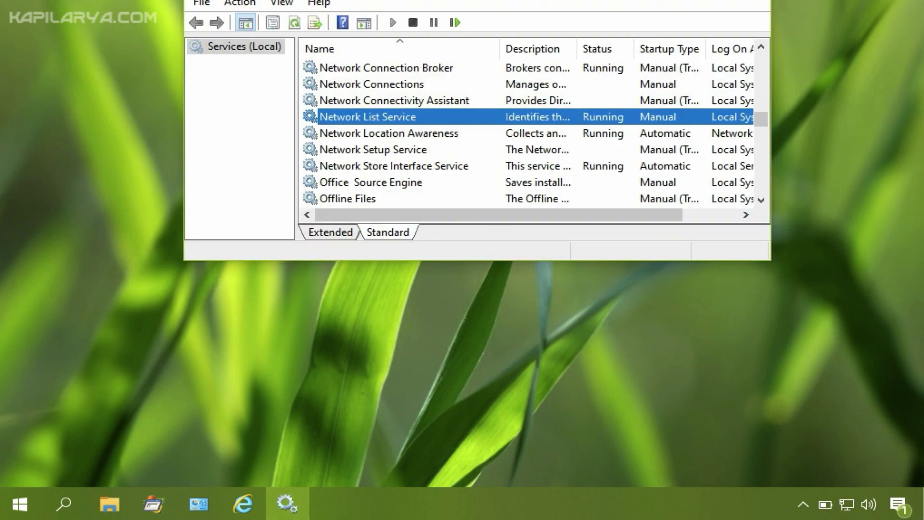
{"action": "left_click_drag", "start_coordinate": [429, 2], "coordinate": [419, 35]}
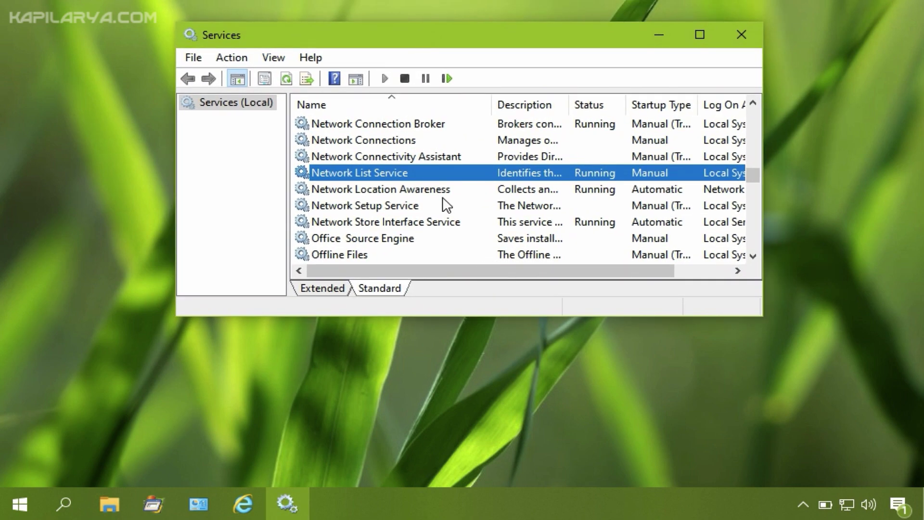
{"action": "left_click", "coordinate": [421, 192]}
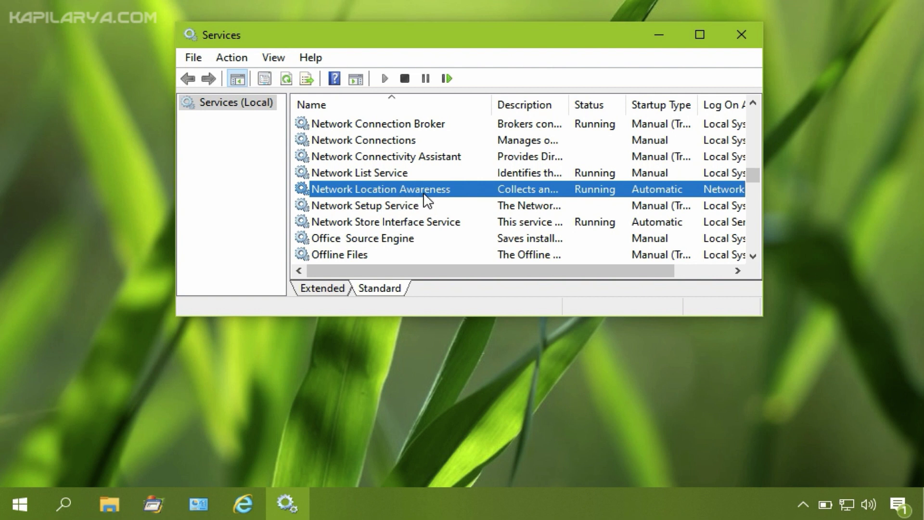
Stop Network Location Awareness along with Network List Service, failing with error 1061, and dismiss it.
{"action": "right_click", "coordinate": [425, 194]}
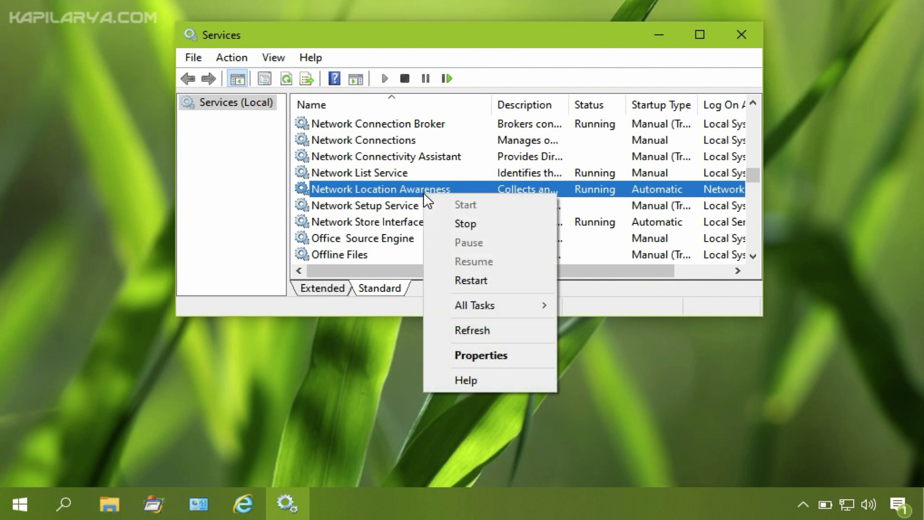
{"action": "left_click", "coordinate": [465, 224]}
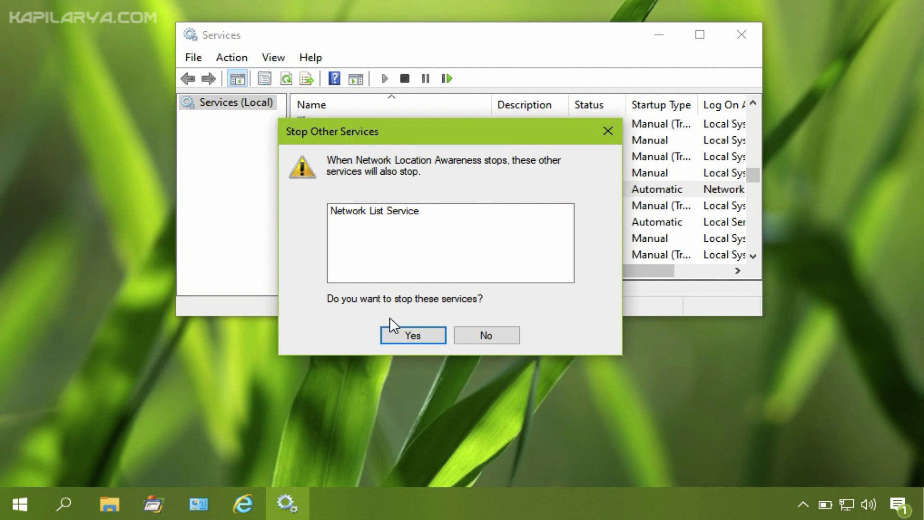
{"action": "left_click", "coordinate": [393, 333]}
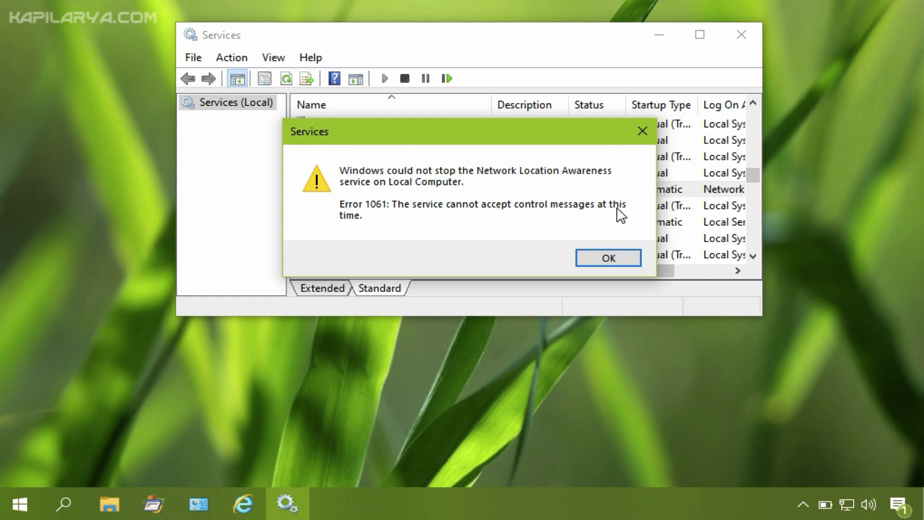
{"action": "left_click", "coordinate": [586, 254]}
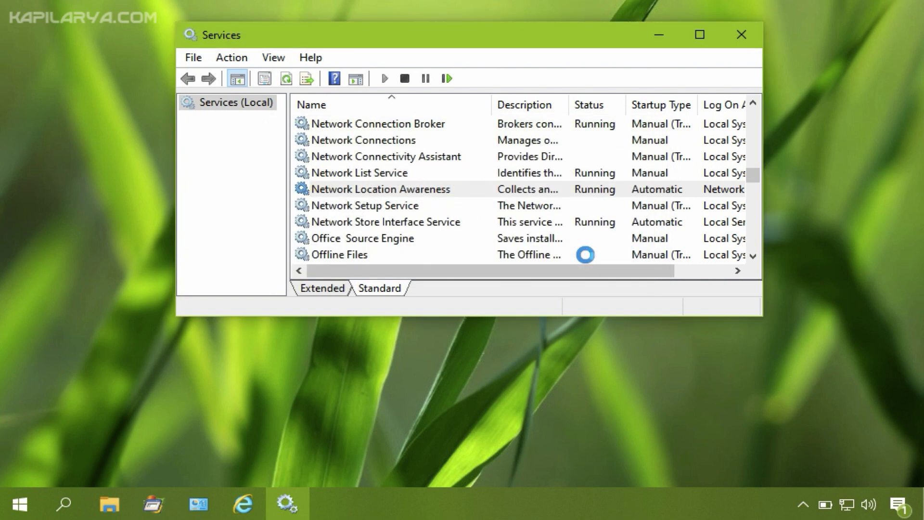
Stop Network List Service directly, hitting error 1061 again, and move the error aside.
{"action": "left_click", "coordinate": [401, 172]}
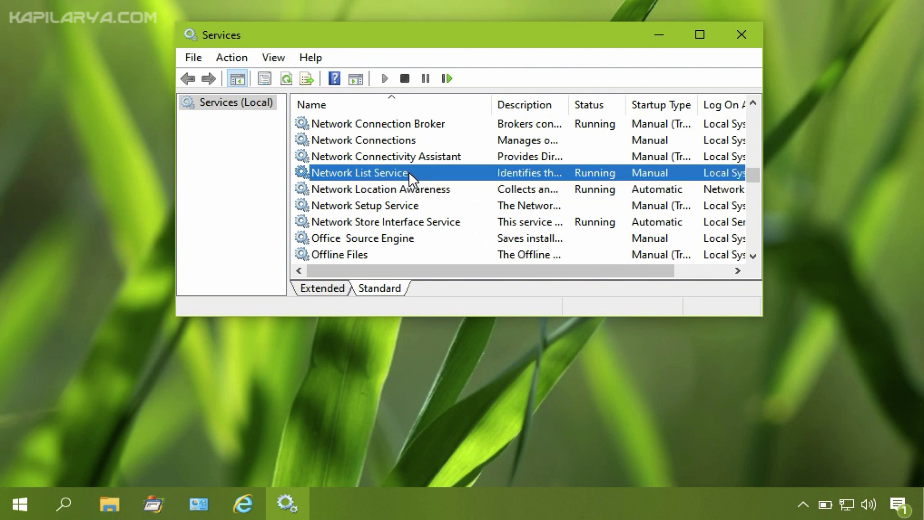
{"action": "right_click", "coordinate": [410, 171]}
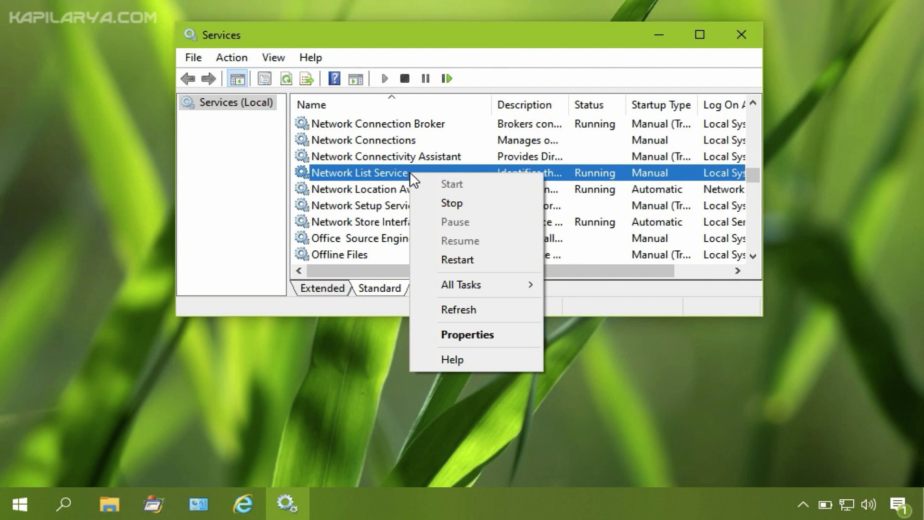
{"action": "left_click", "coordinate": [448, 203]}
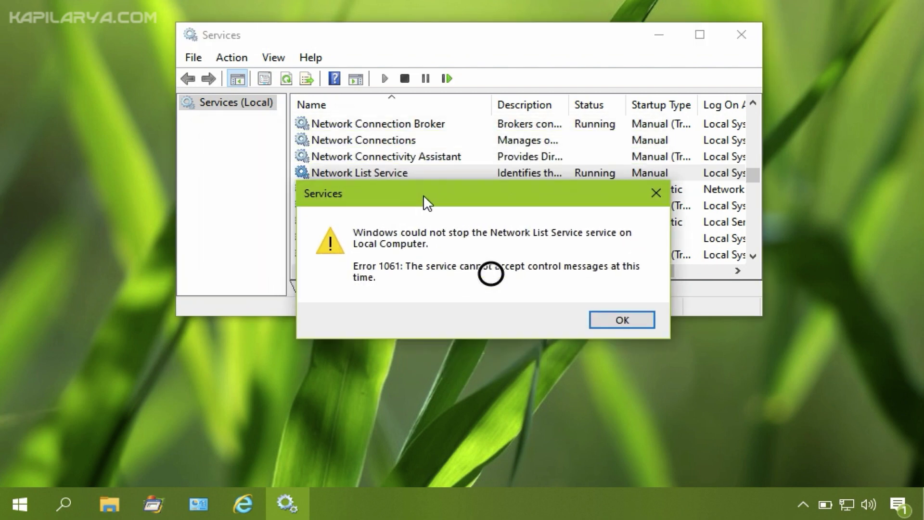
{"action": "left_click_drag", "start_coordinate": [423, 194], "coordinate": [458, 269]}
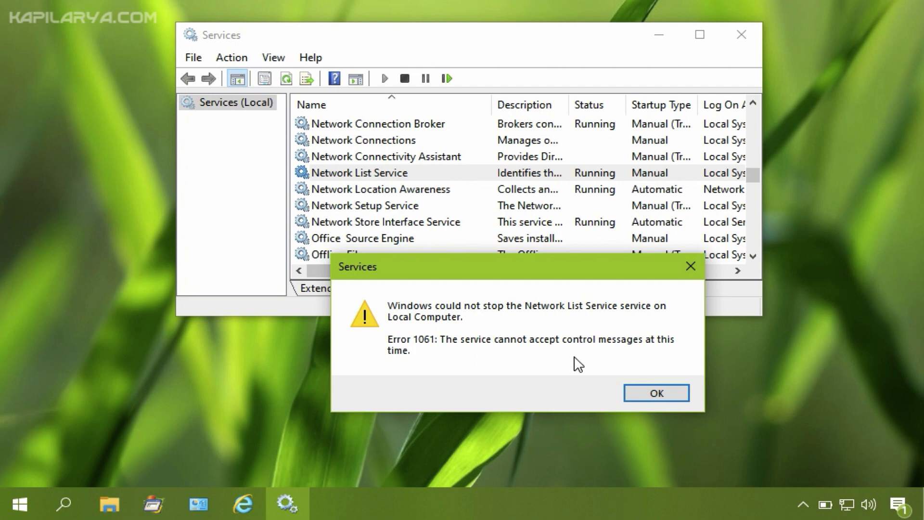
Dismiss the error and launch Task Manager from the taskbar, moving it into view.
{"action": "left_click", "coordinate": [636, 392]}
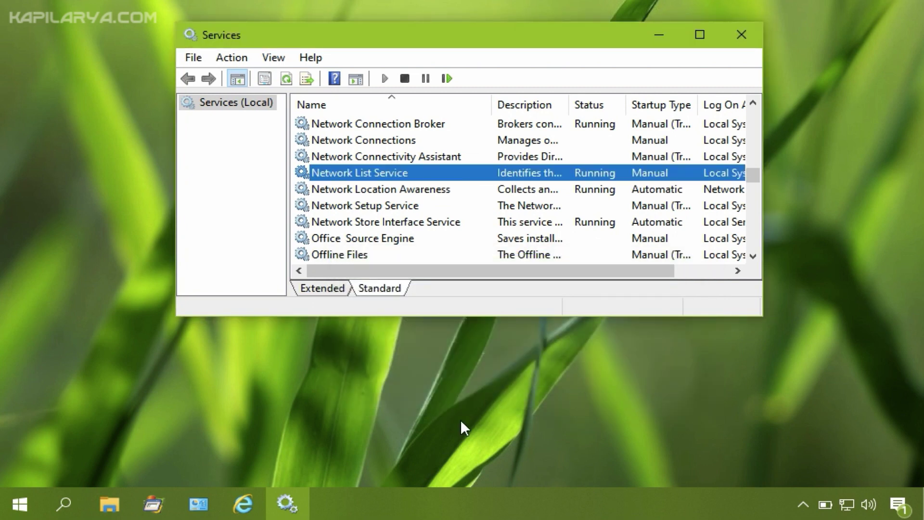
{"action": "right_click", "coordinate": [428, 497]}
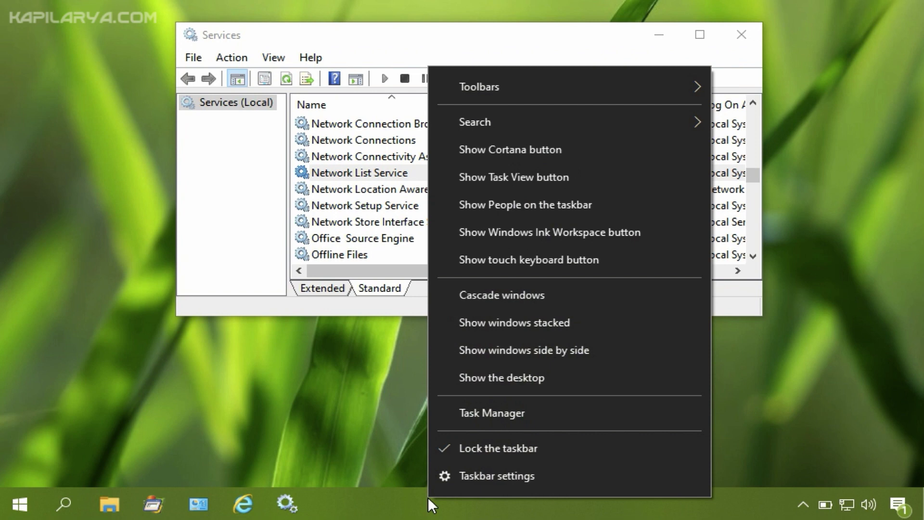
{"action": "left_click", "coordinate": [480, 412]}
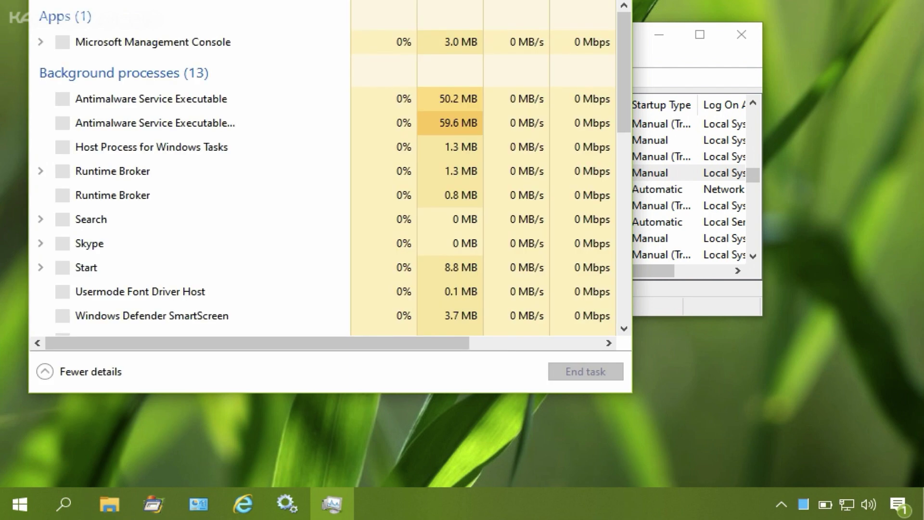
{"action": "mouse_move", "coordinate": [368, 1]}
{"action": "left_mouse_down"}
{"action": "mouse_move", "coordinate": [342, 38]}
{"action": "mouse_move", "coordinate": [448, 138]}
{"action": "mouse_move", "coordinate": [402, 194]}
{"action": "left_mouse_up"}
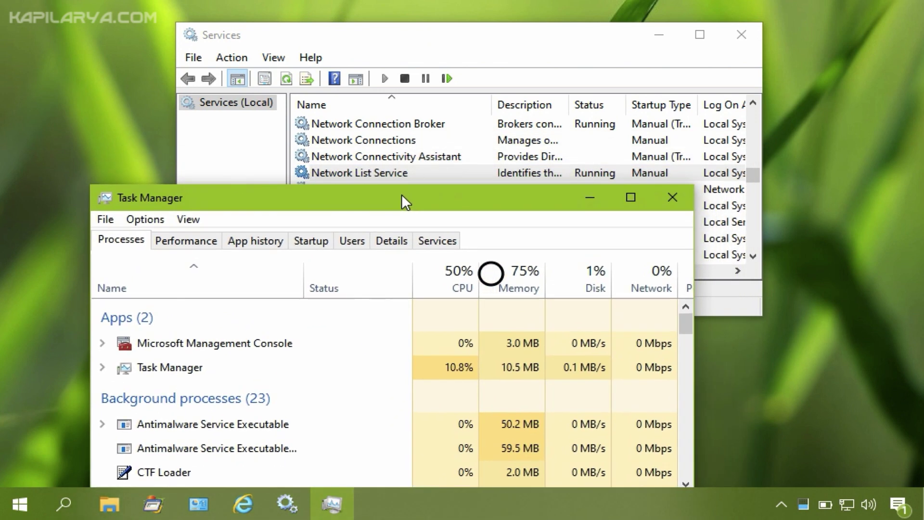
Arrange Services at the upper right and Task Manager at the upper left.
{"action": "left_click", "coordinate": [374, 27]}
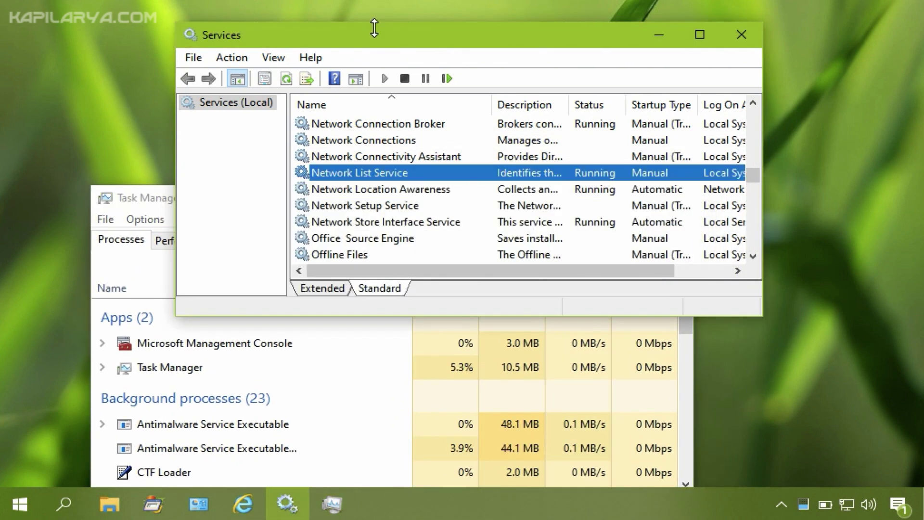
{"action": "left_click_drag", "start_coordinate": [343, 33], "coordinate": [820, 22]}
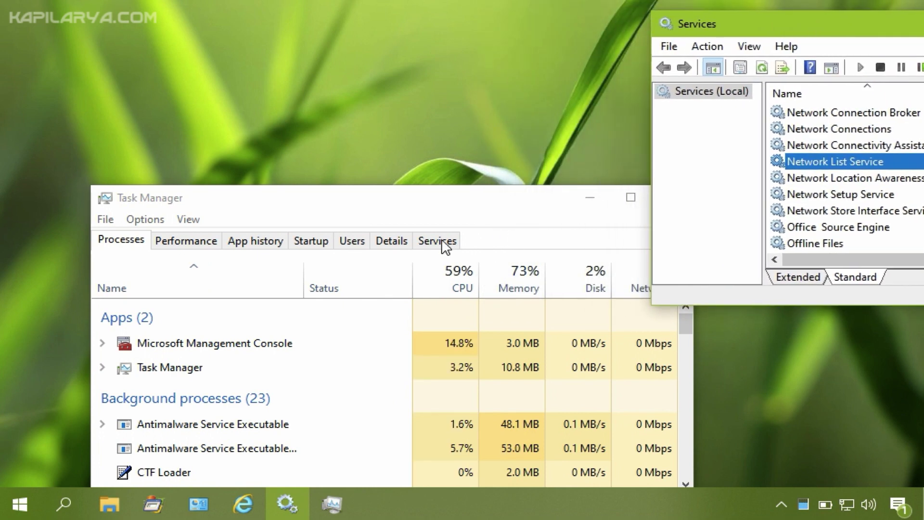
{"action": "left_click_drag", "start_coordinate": [414, 205], "coordinate": [325, 38]}
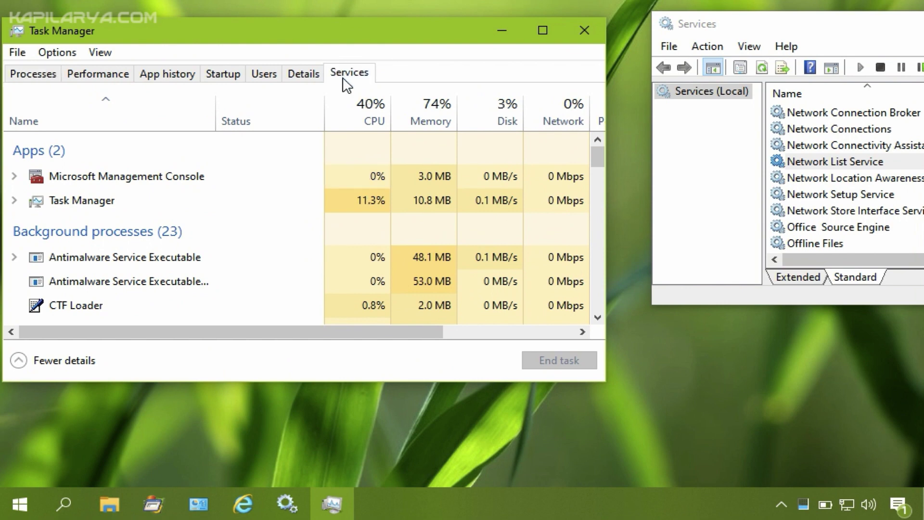
Show Task Manager's services list and narrow its Status column beside Group.
{"action": "left_click", "coordinate": [349, 74]}
{"action": "left_click_drag", "start_coordinate": [266, 33], "coordinate": [291, 31]}
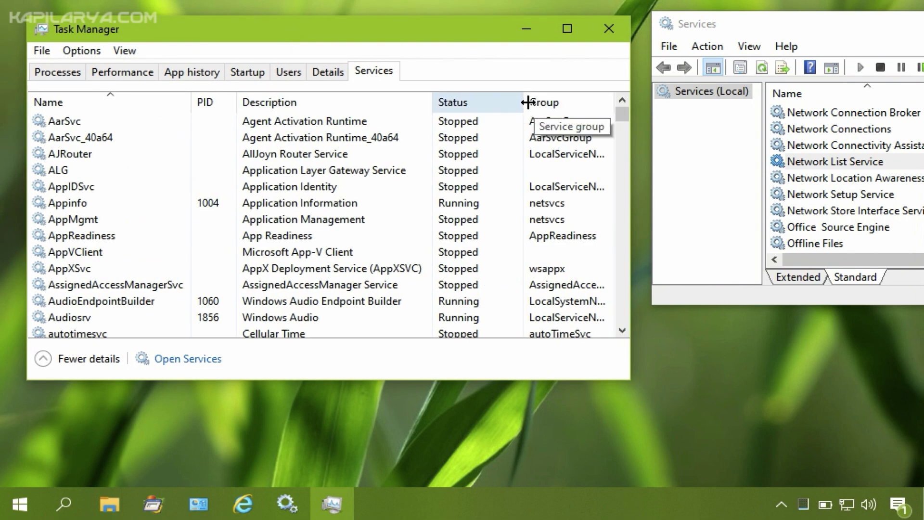
{"action": "mouse_move", "coordinate": [524, 102]}
{"action": "left_mouse_down"}
{"action": "mouse_move", "coordinate": [476, 102]}
{"action": "mouse_move", "coordinate": [492, 102]}
{"action": "left_mouse_up"}
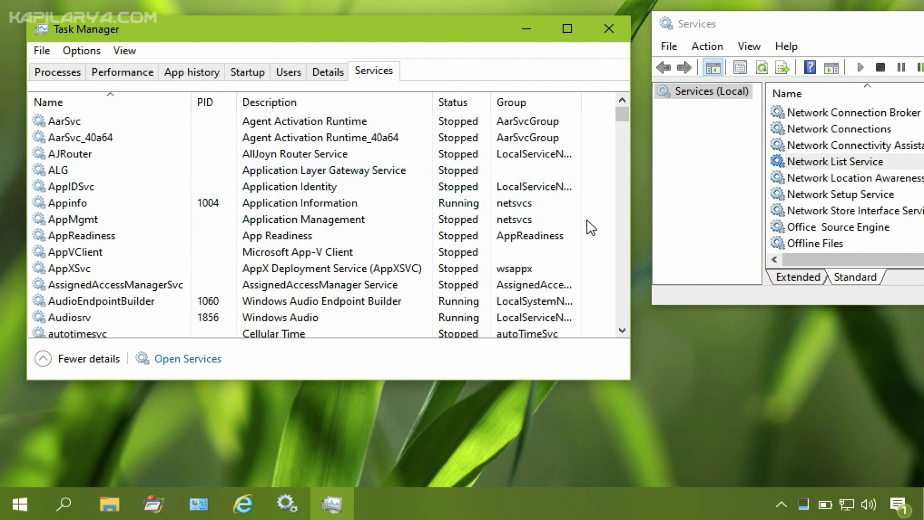
View the Network List Service properties in Services, then close them.
{"action": "double_click", "coordinate": [802, 161]}
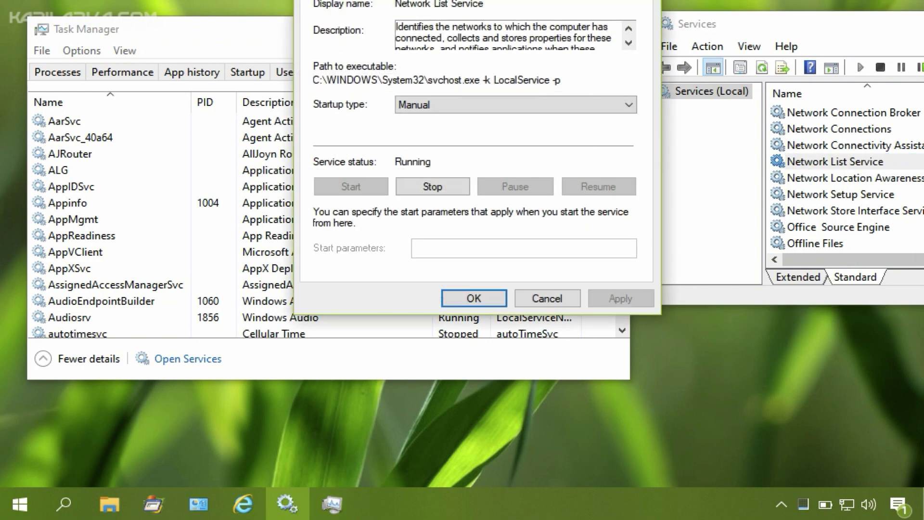
{"action": "left_click_drag", "start_coordinate": [506, 2], "coordinate": [624, 63]}
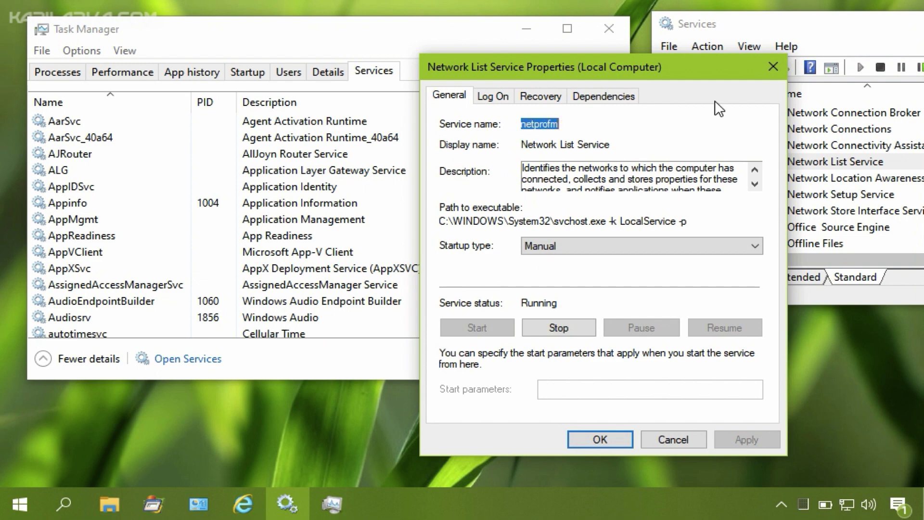
{"action": "left_click", "coordinate": [772, 67]}
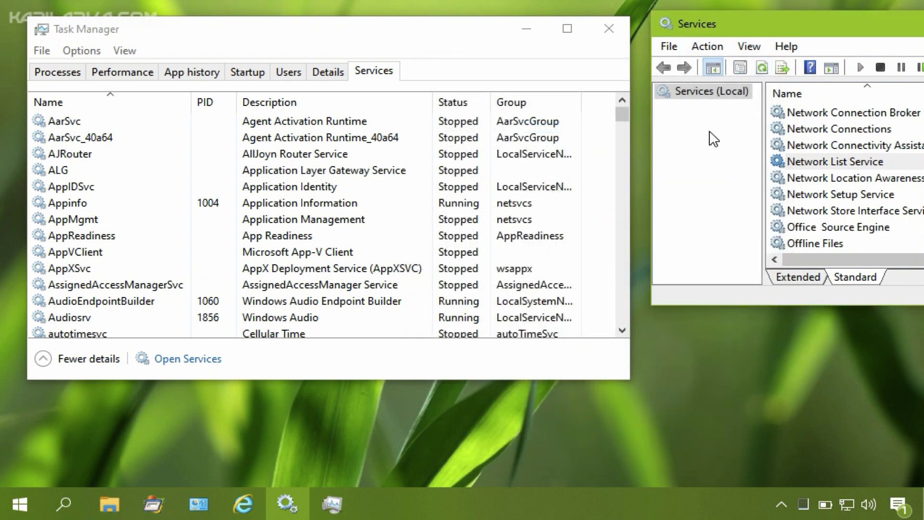
{"action": "left_click_drag", "start_coordinate": [622, 112], "coordinate": [621, 194]}
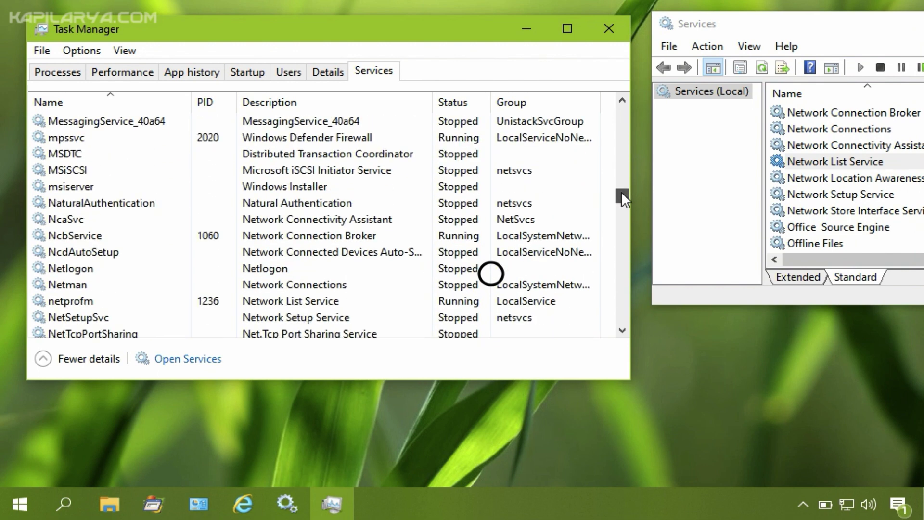
Stop the netprofm service from Task Manager, failing again, and dismiss the error.
{"action": "left_click", "coordinate": [191, 302]}
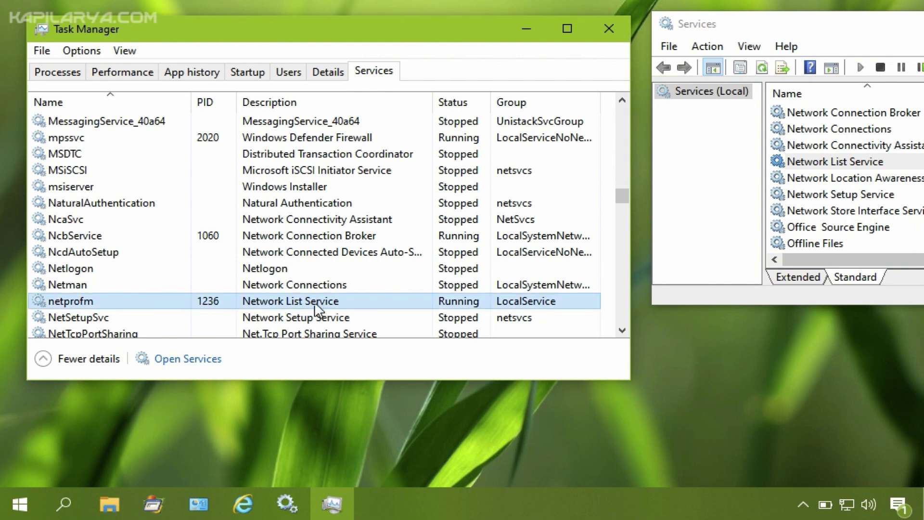
{"action": "right_click", "coordinate": [379, 304]}
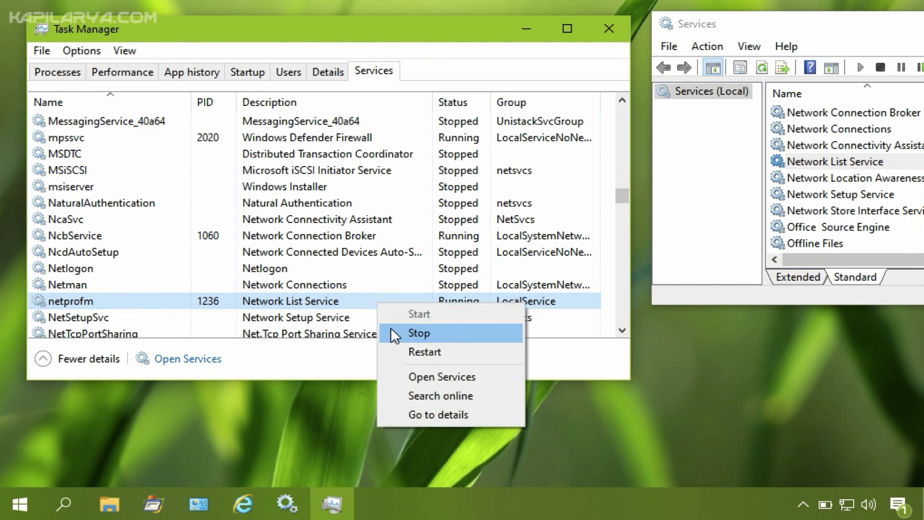
{"action": "left_click", "coordinate": [419, 332]}
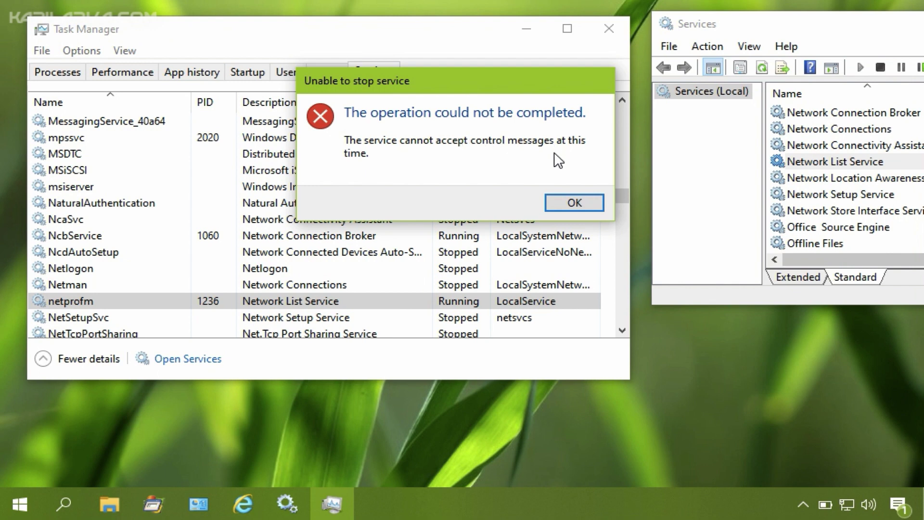
{"action": "left_click", "coordinate": [574, 203]}
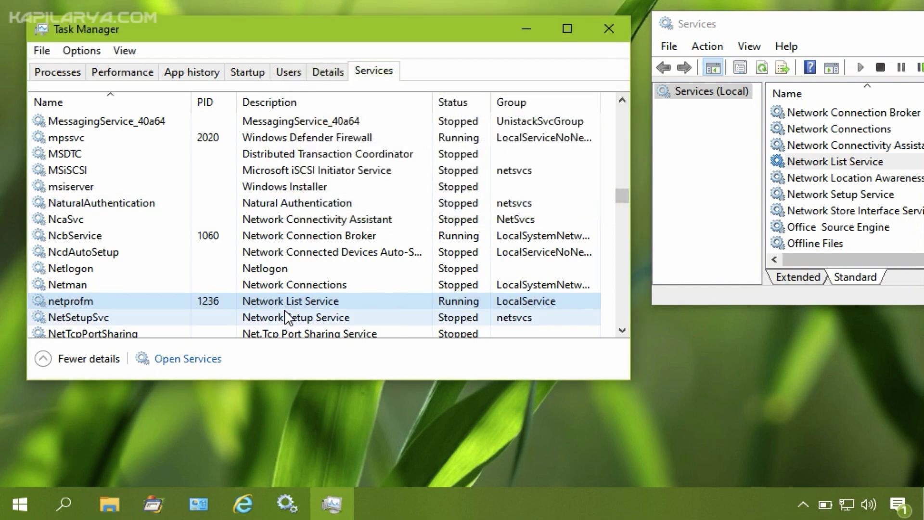
Switch to the Details process list and select svchost.exe with PID 1236.
{"action": "left_click", "coordinate": [248, 72]}
{"action": "left_click", "coordinate": [329, 72]}
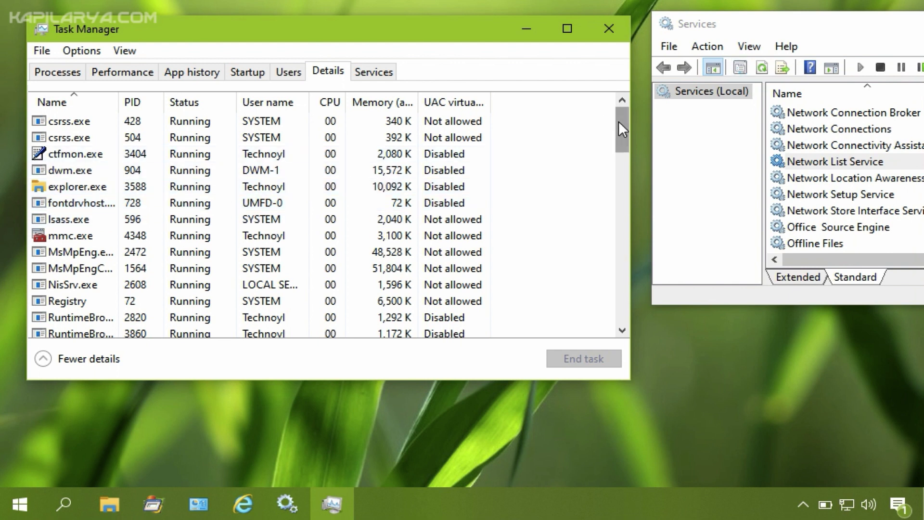
{"action": "left_click_drag", "start_coordinate": [619, 123], "coordinate": [620, 181]}
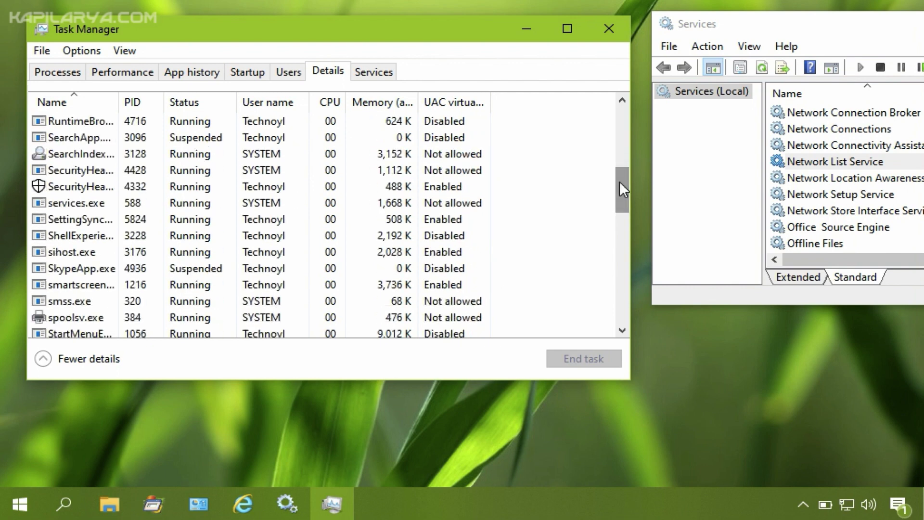
{"action": "left_click_drag", "start_coordinate": [620, 182], "coordinate": [619, 218]}
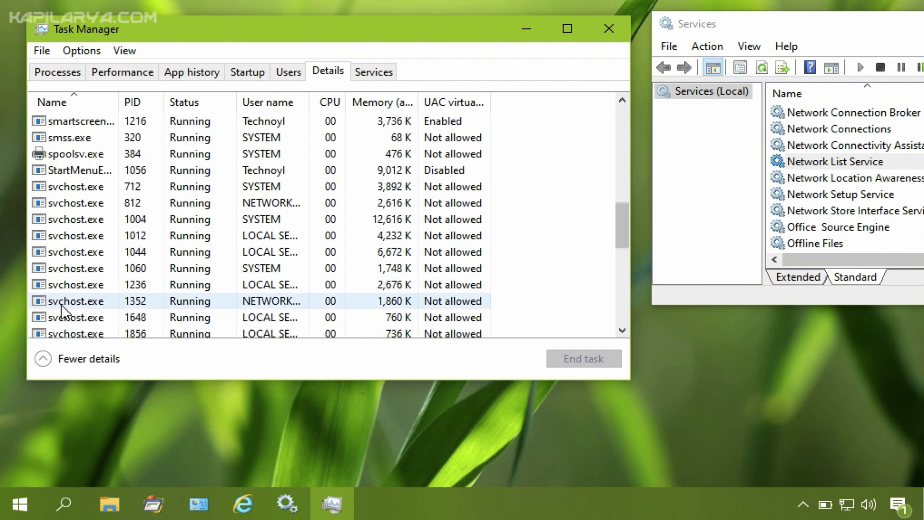
{"action": "left_click", "coordinate": [88, 287]}
{"action": "left_click", "coordinate": [107, 284]}
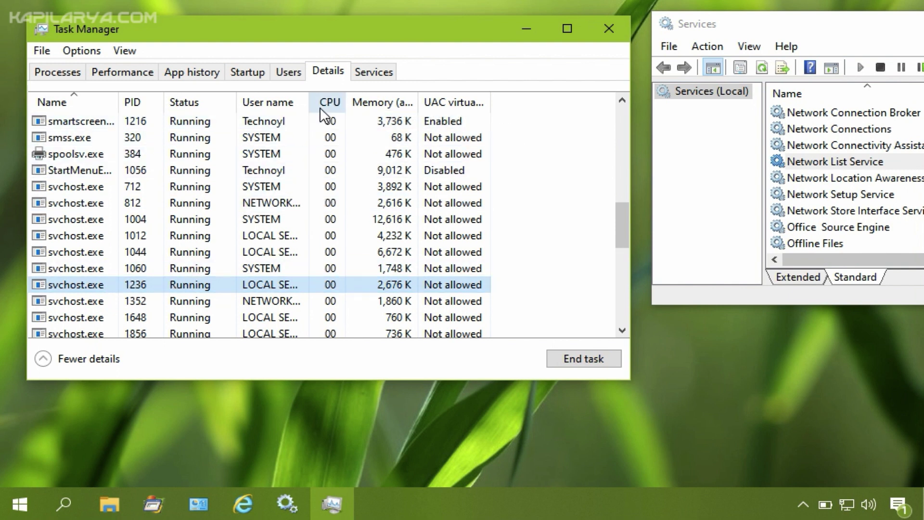
Widen the User name column and request End task on svchost.exe PID 1236.
{"action": "double_click", "coordinate": [307, 103]}
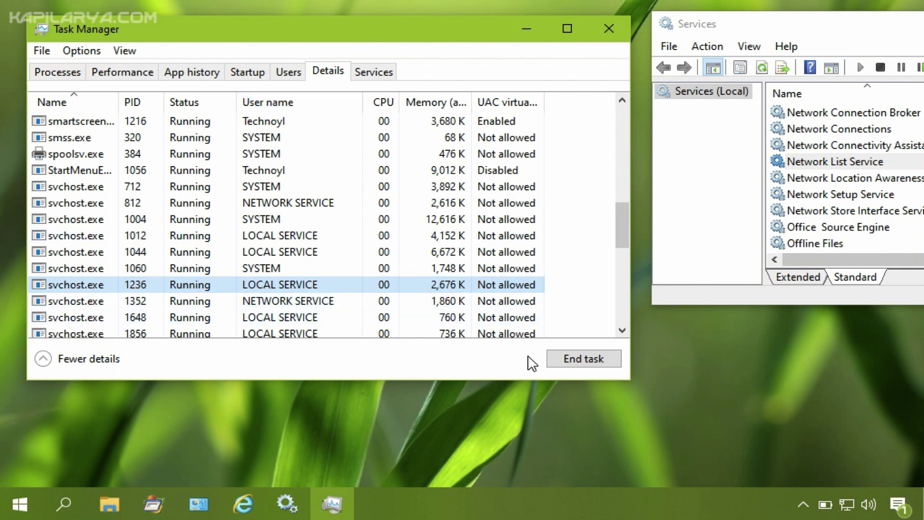
{"action": "left_click", "coordinate": [554, 359]}
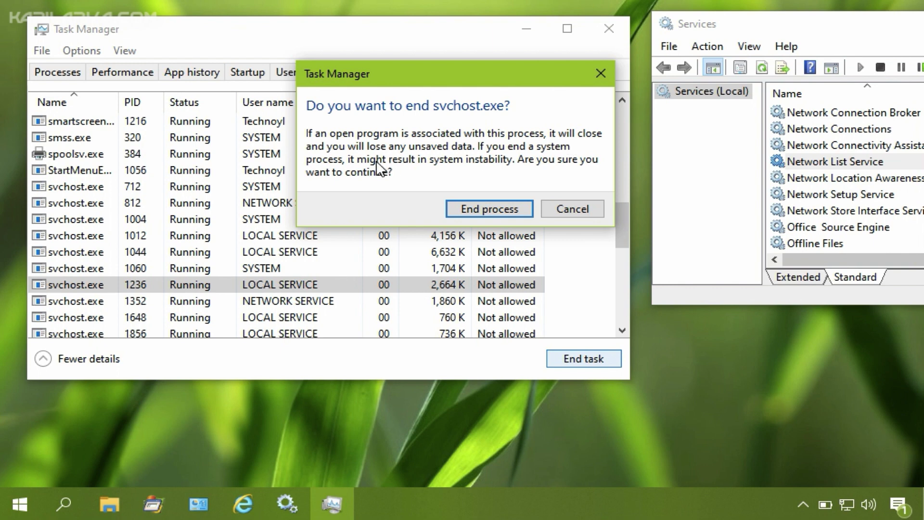
Confirm ending svchost.exe PID 1236 and verify netprofm shows Stopped in Services.
{"action": "left_click", "coordinate": [454, 210]}
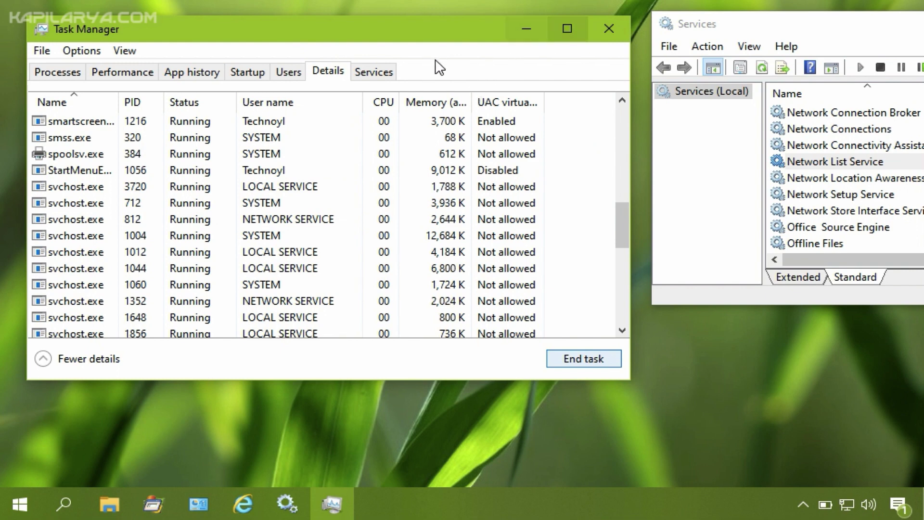
{"action": "left_click", "coordinate": [374, 72]}
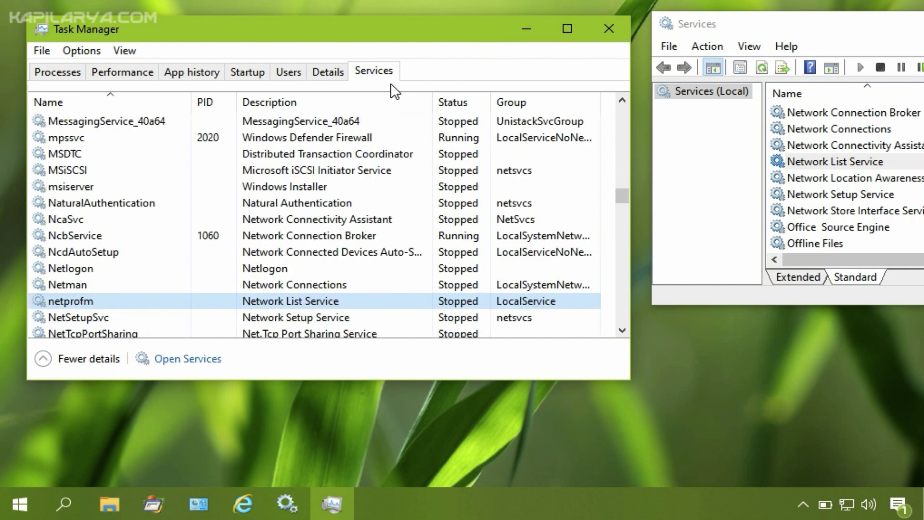